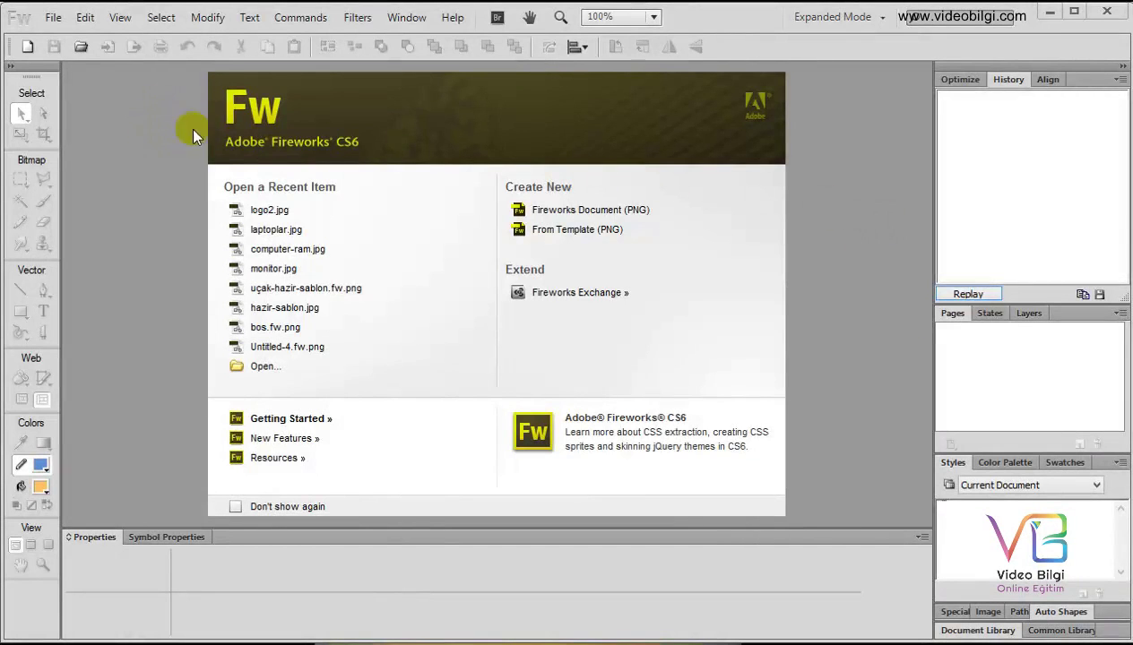
Open the logo2 image from the resimler folder
click(53, 18)
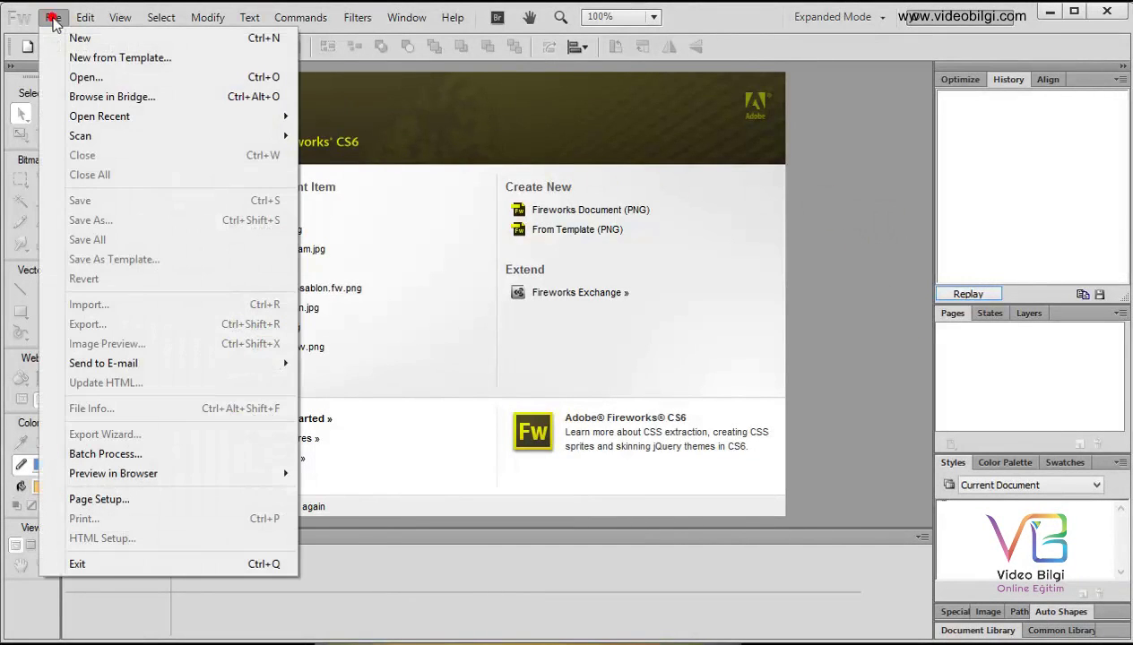
click(72, 77)
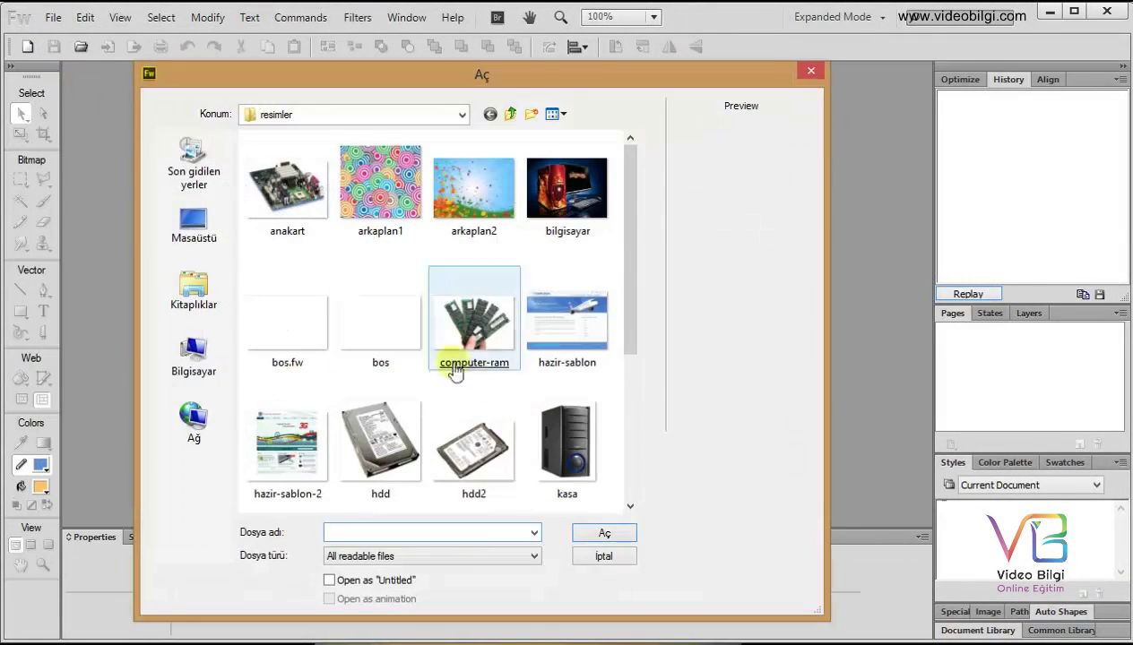
mouse_move(625, 292)
mouse_down()
mouse_move(626, 399)
mouse_move(612, 407)
mouse_up()
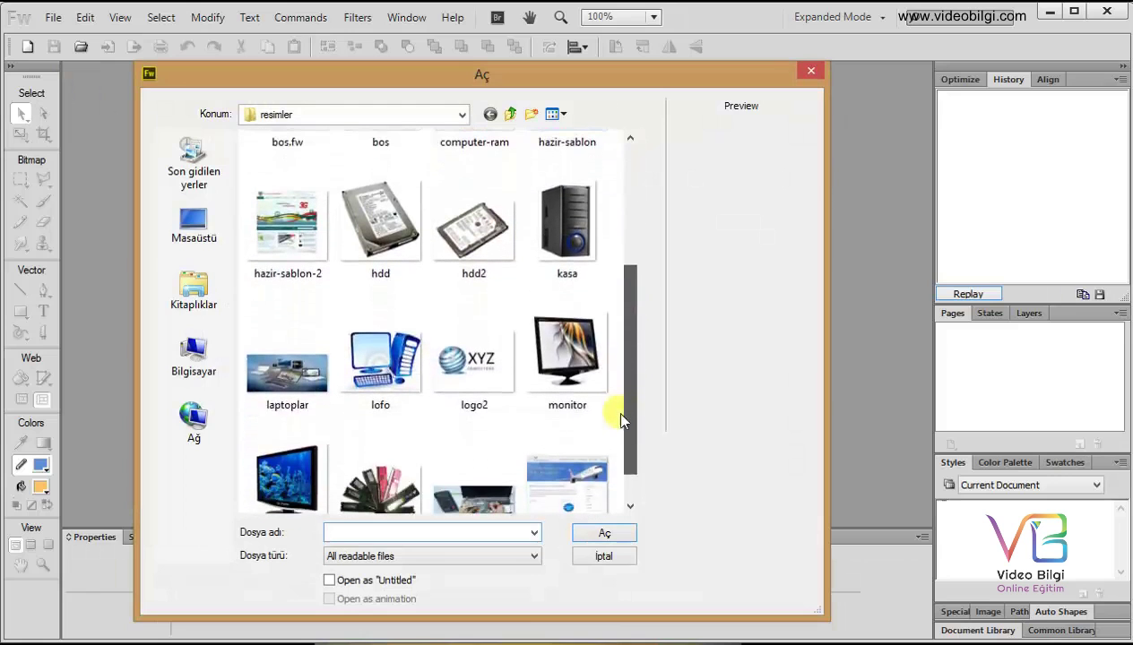
double_click(481, 370)
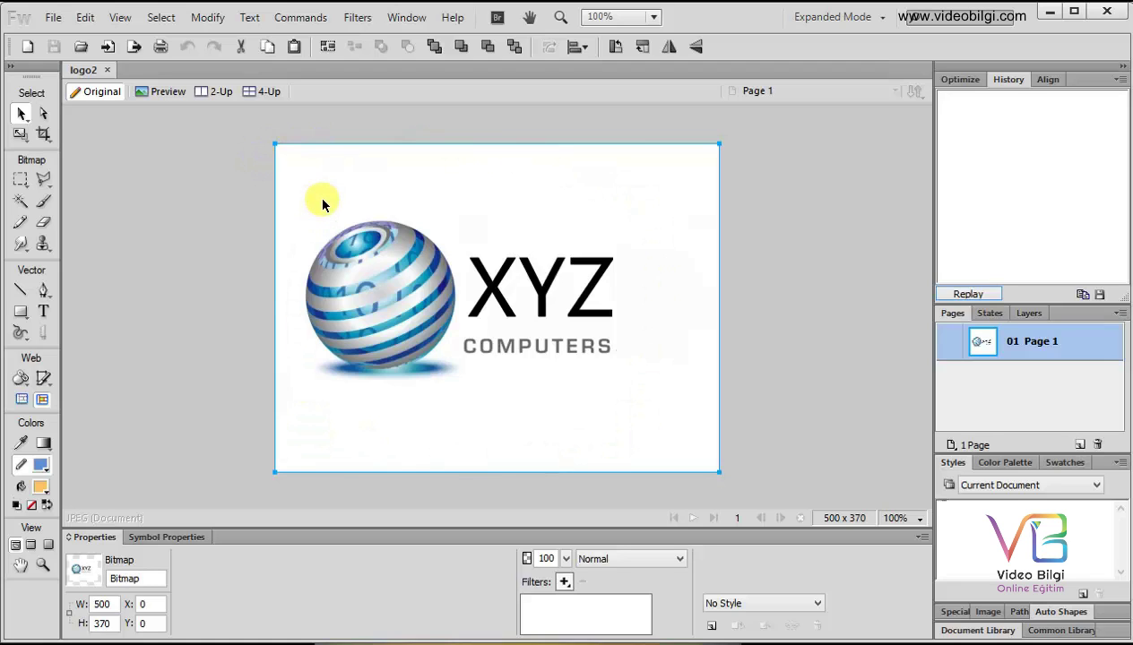
Pick the Magic Wand tool from the Bitmap tools
click(19, 202)
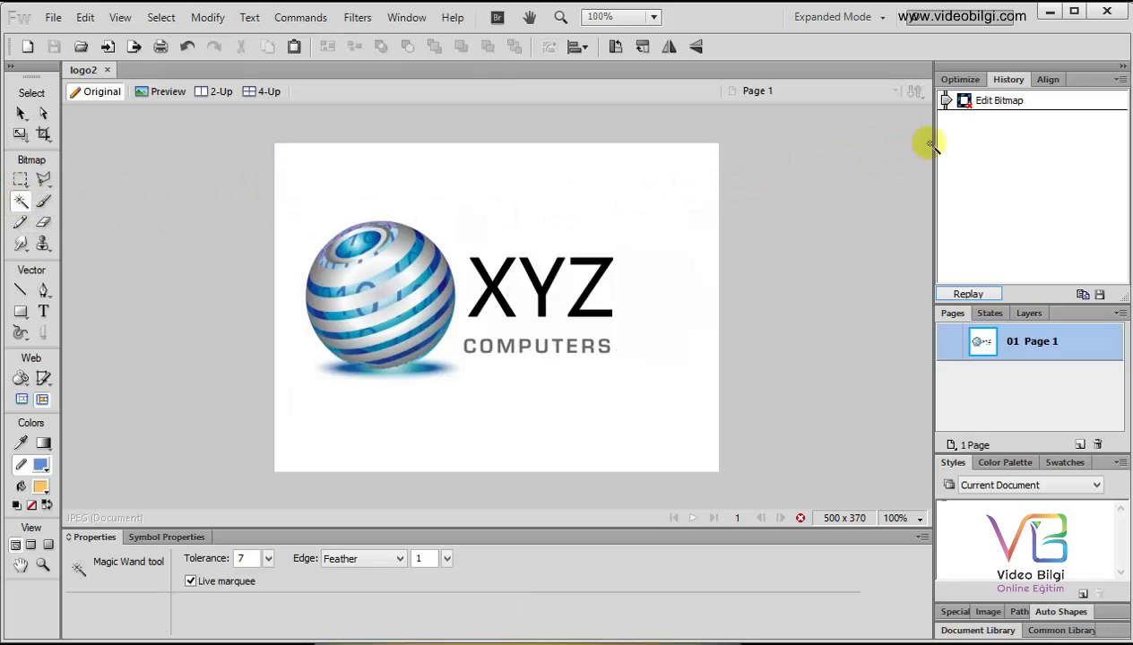
Select the logo's white background with the Magic Wand, delete it, and deselect
click(523, 220)
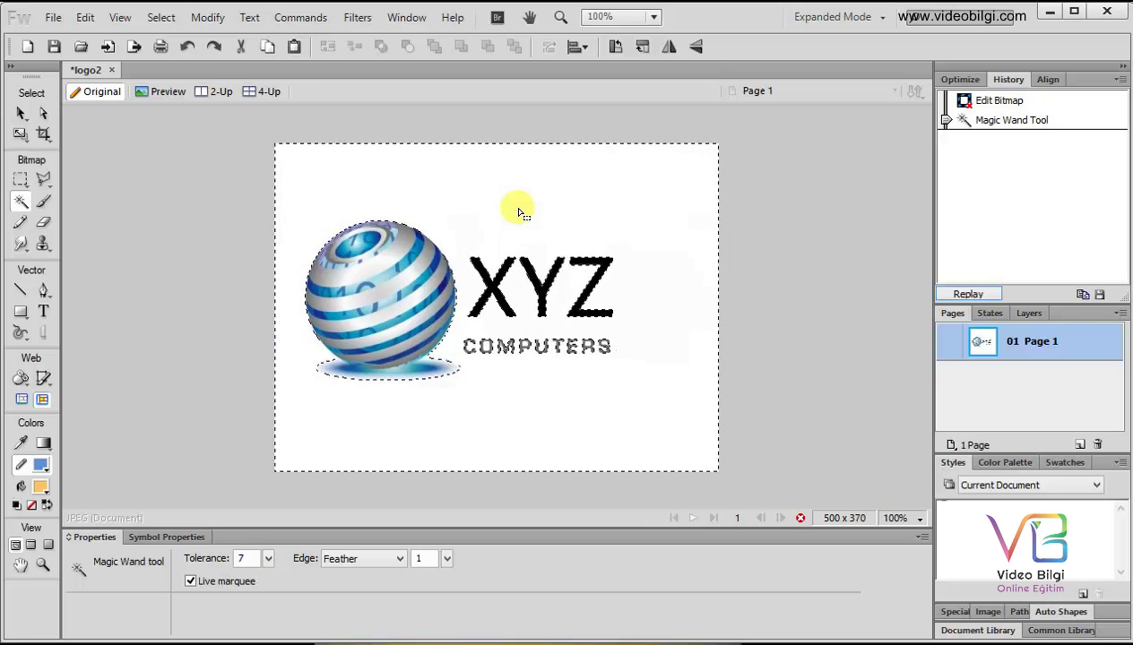
key(Delete)
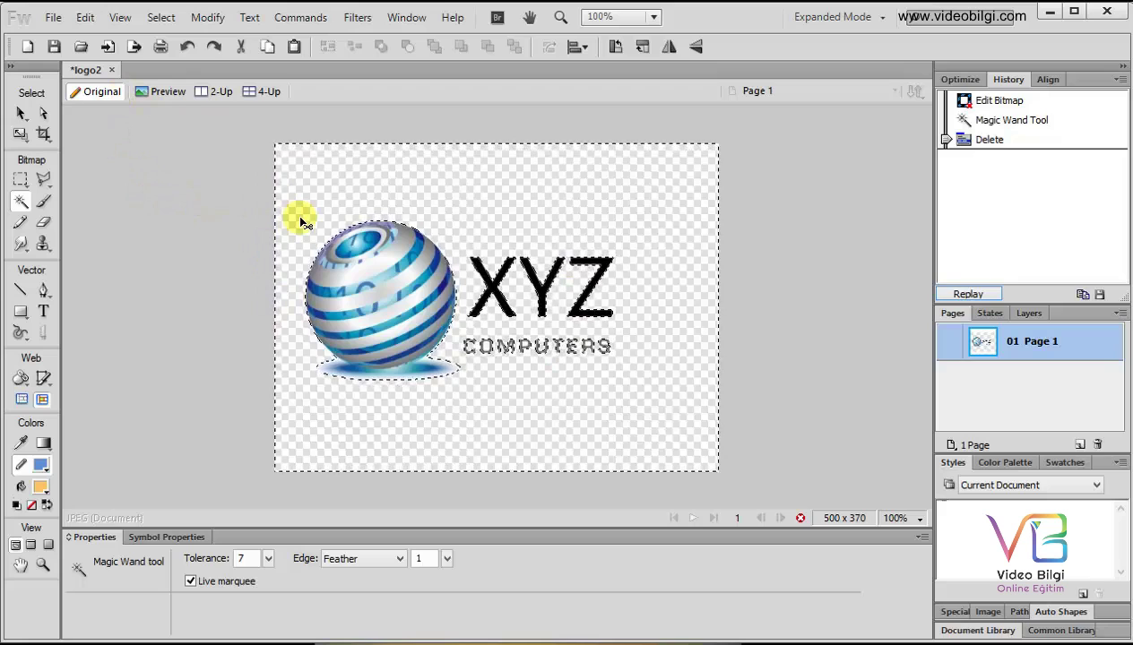
key(ctrl+d)
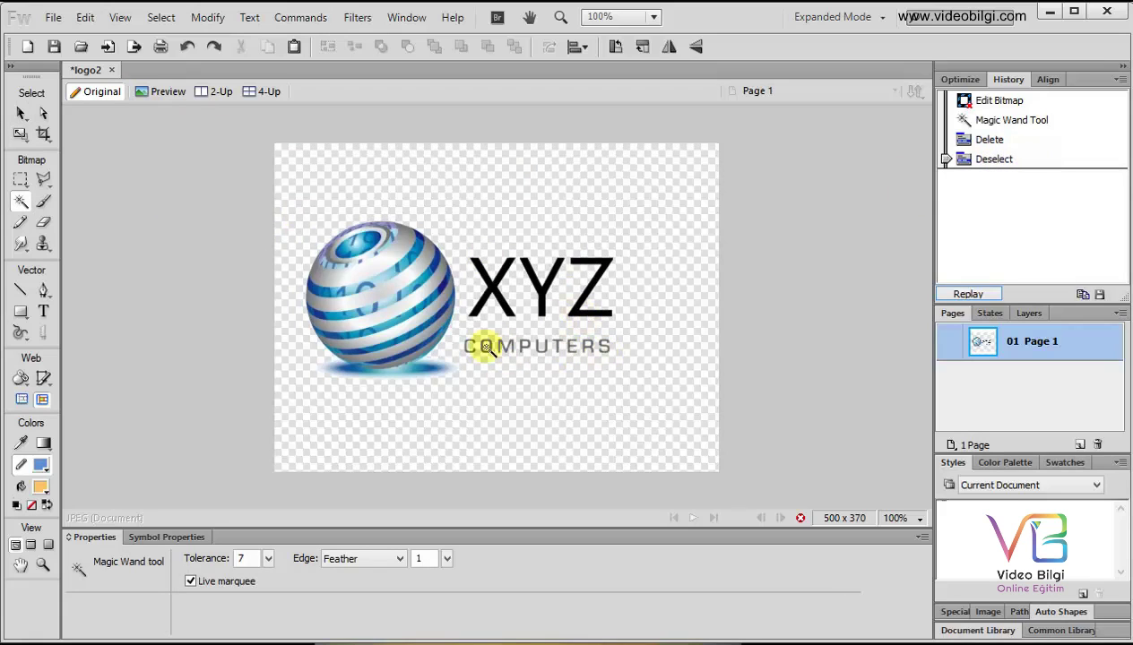
Erase the word COMPUTERS with the Eraser, then return to the Pointer tool
click(42, 225)
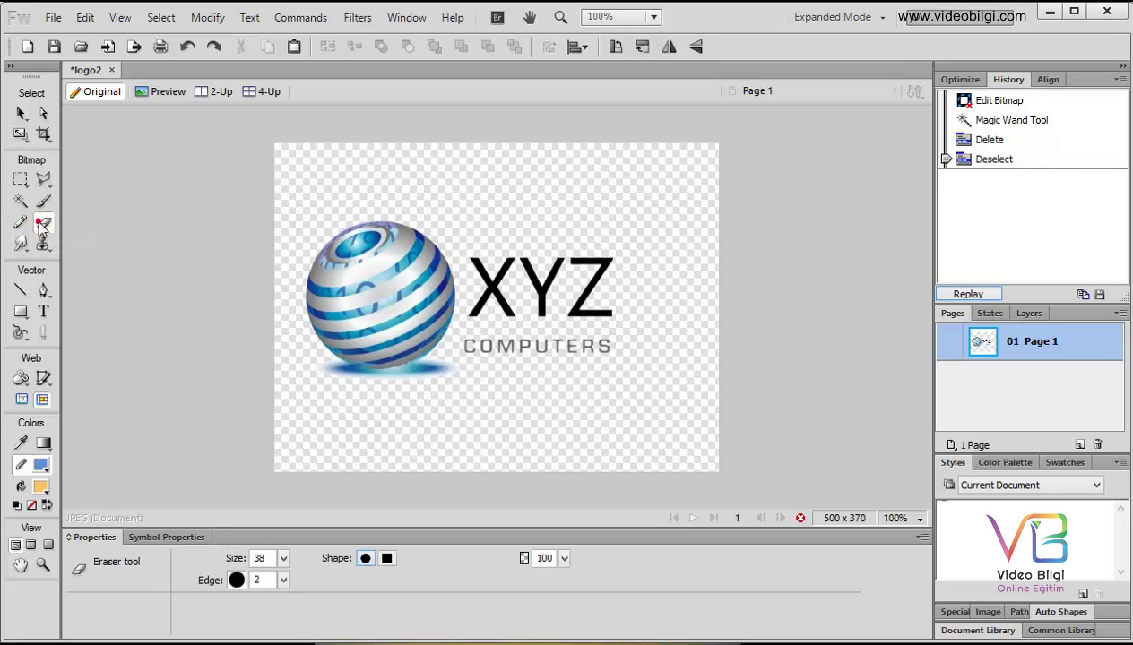
click(481, 345)
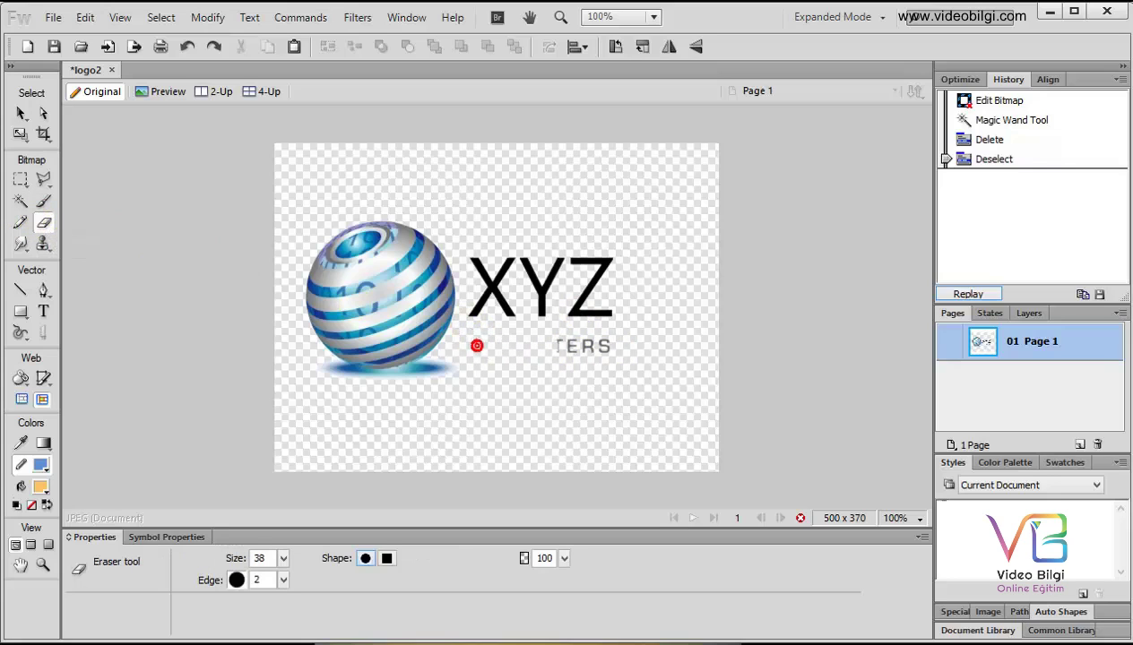
drag(476, 345, 617, 341)
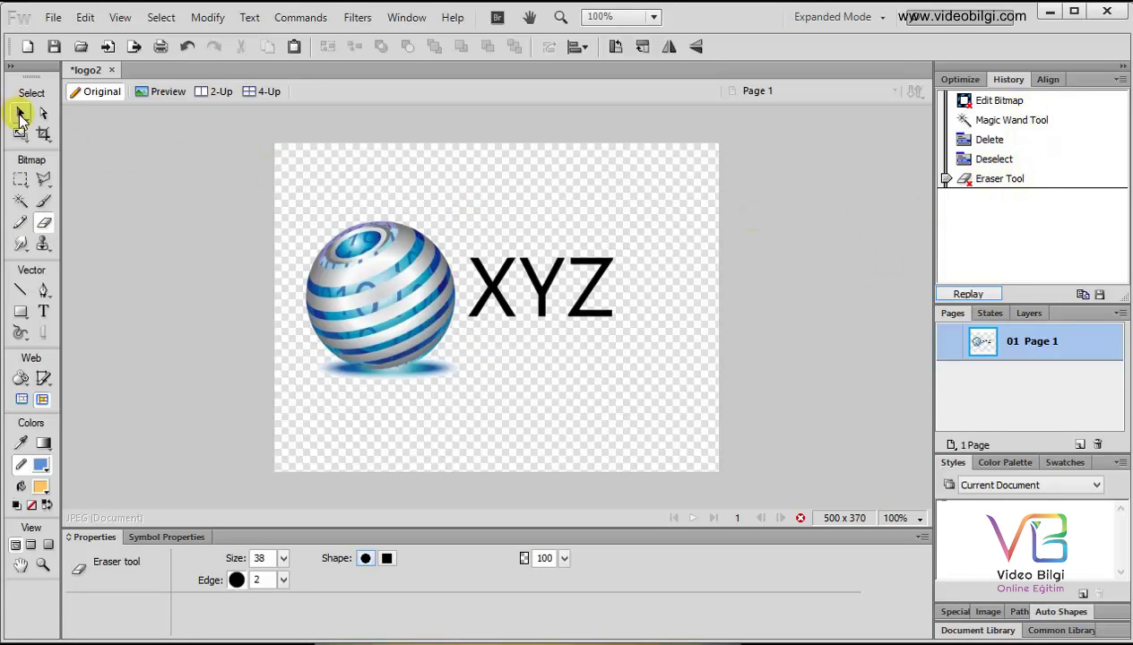
click(20, 115)
click(146, 171)
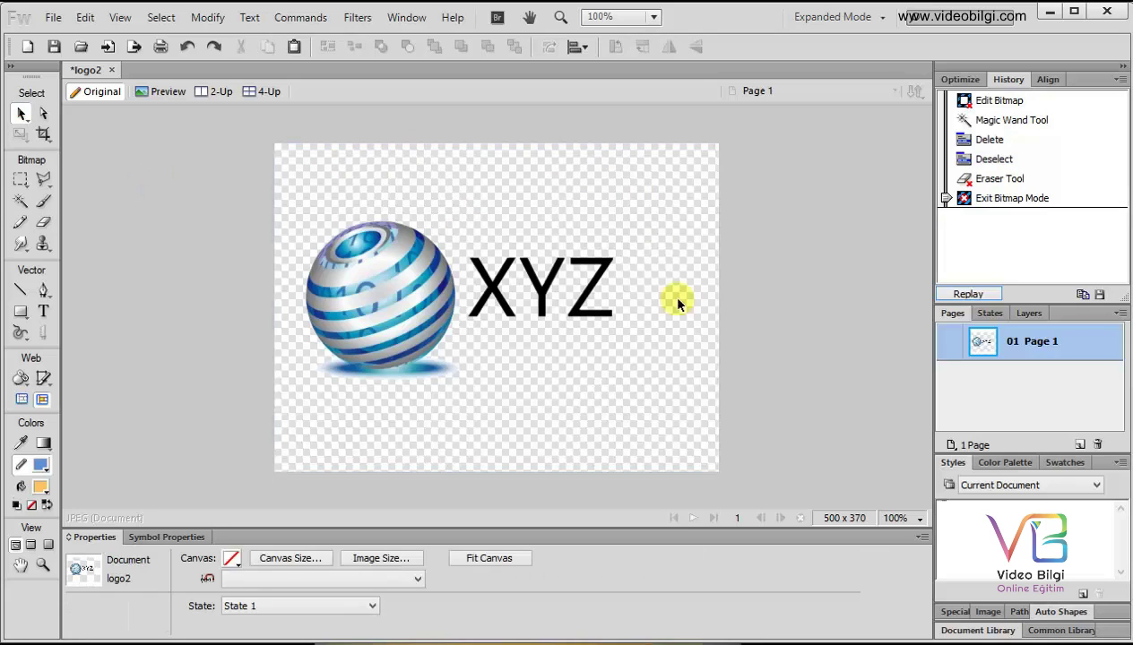
Magic Wand-select the transparent area around the globe and XYZ
click(24, 207)
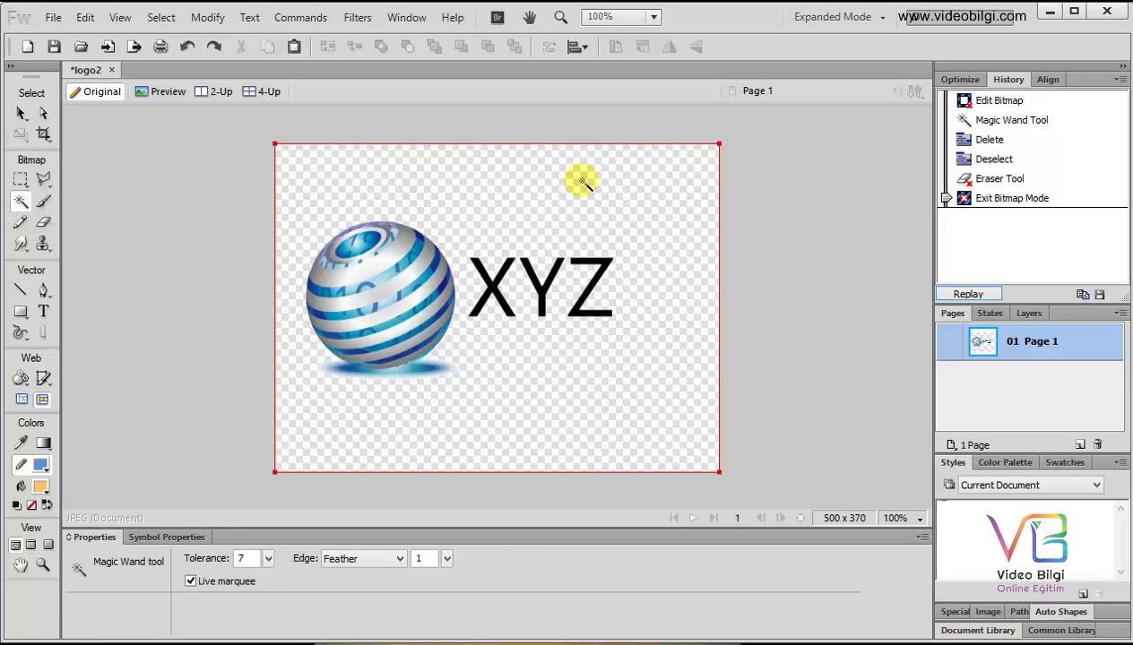
click(461, 201)
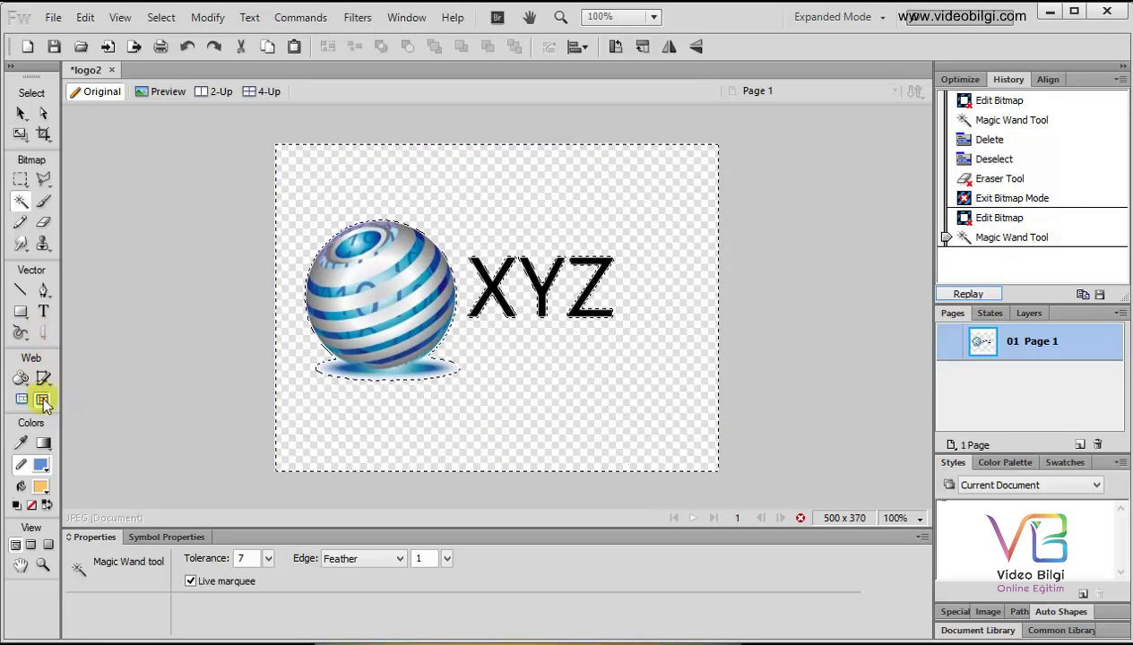
drag(43, 443, 124, 487)
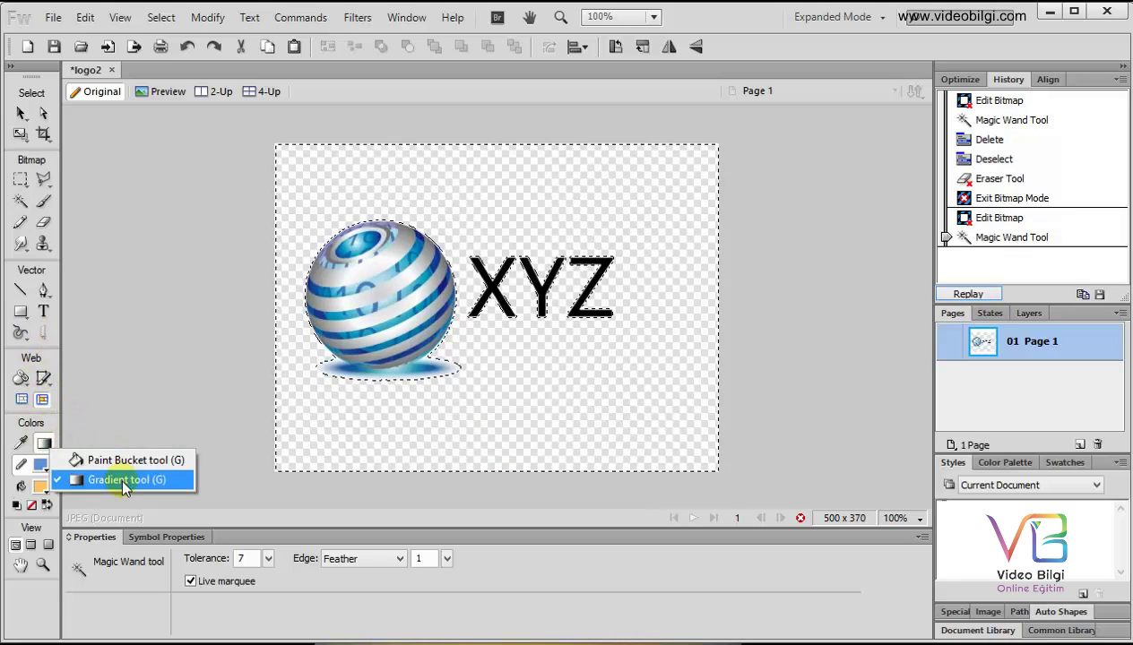
Set the Gradient tool's fill to a linear gradient with a light-blue stop
drag(134, 491, 148, 481)
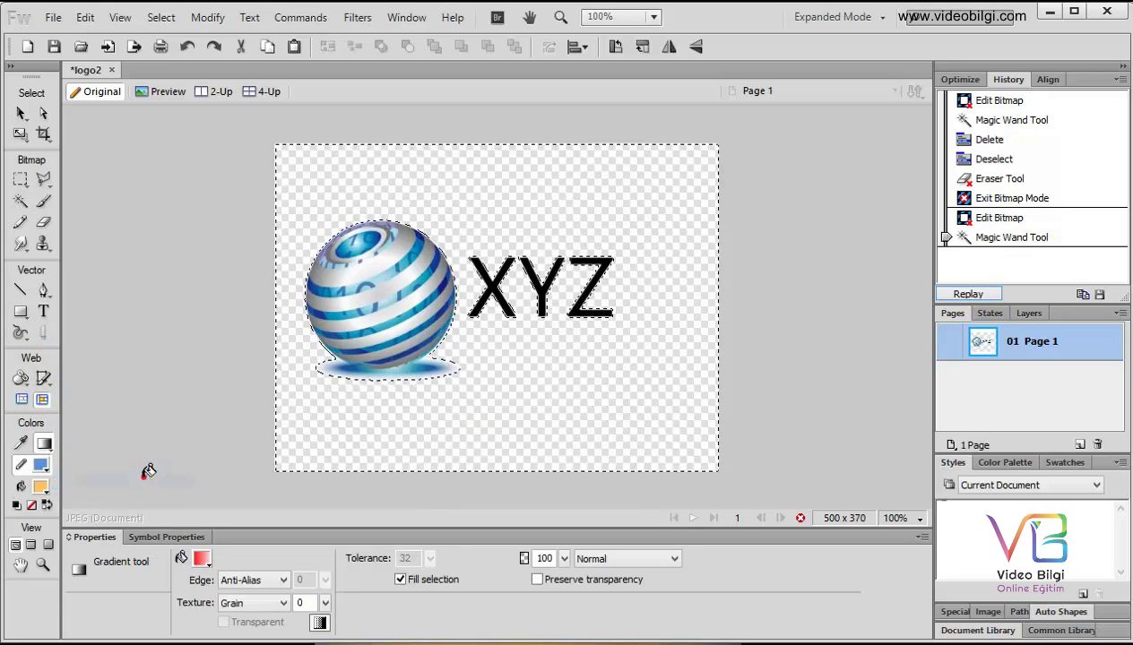
click(205, 557)
click(213, 508)
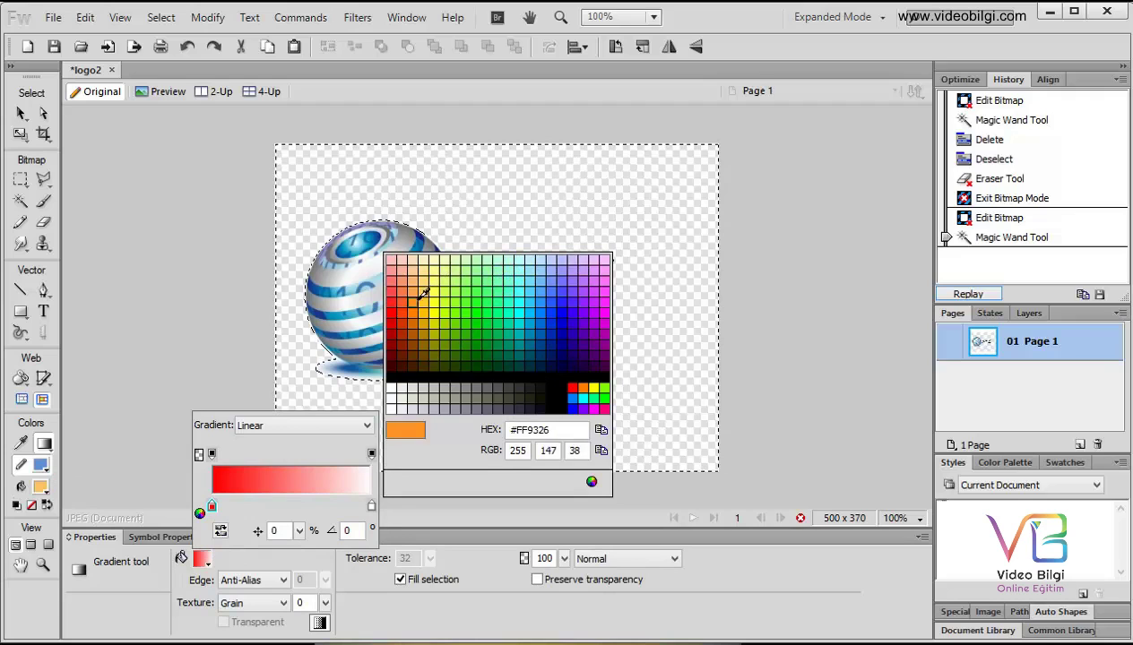
click(543, 279)
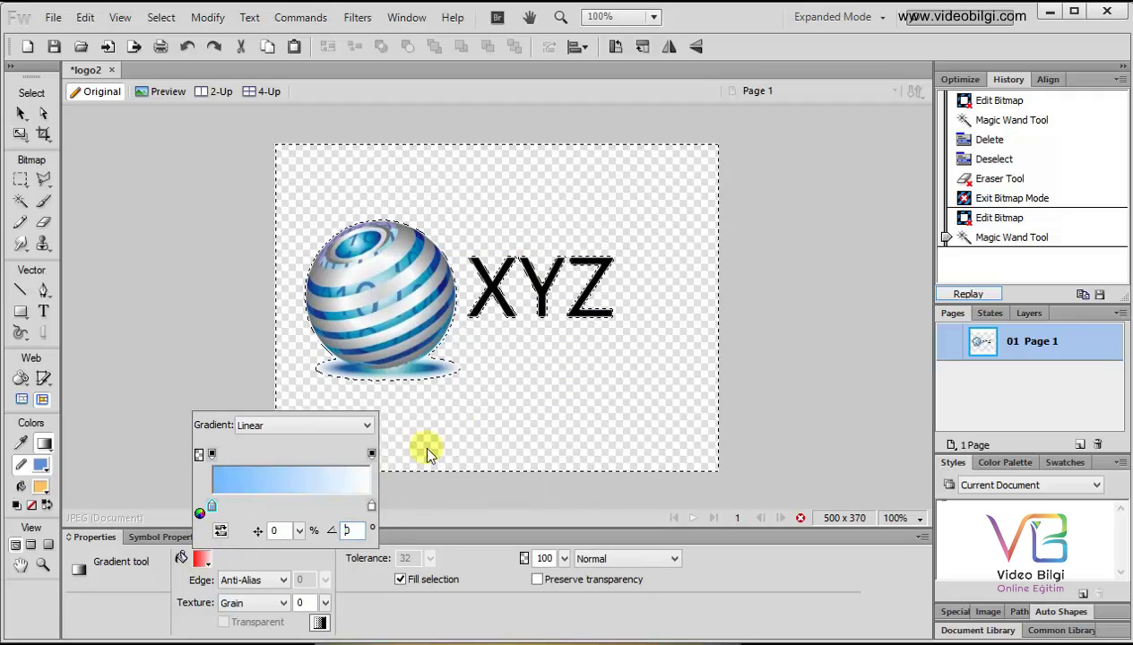
click(277, 563)
click(202, 559)
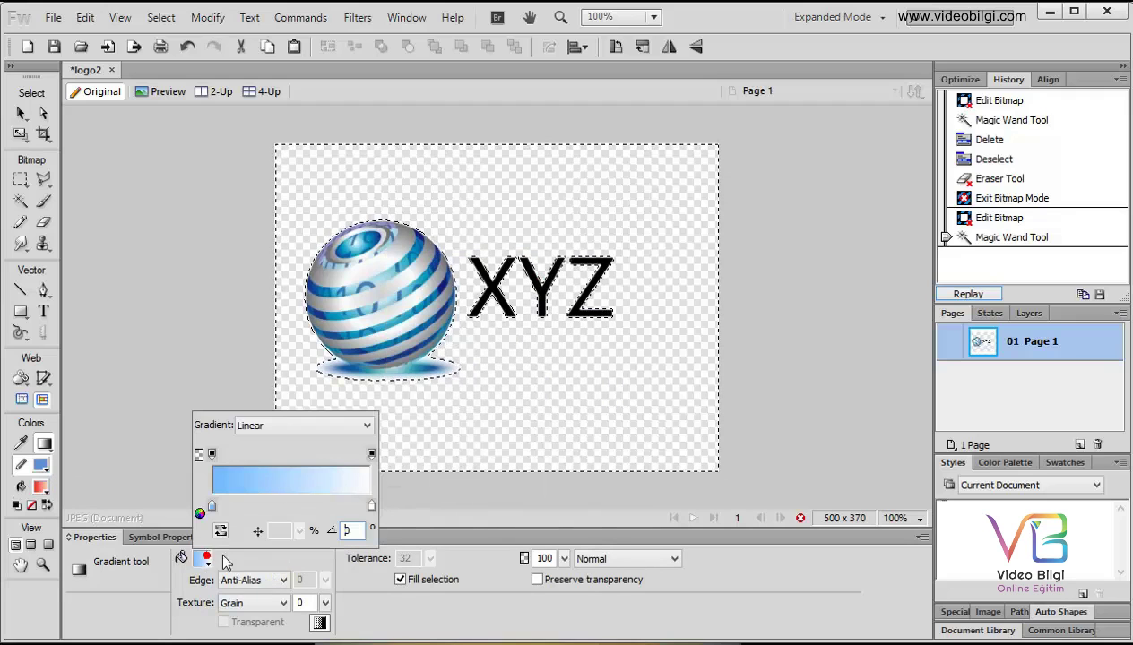
click(275, 561)
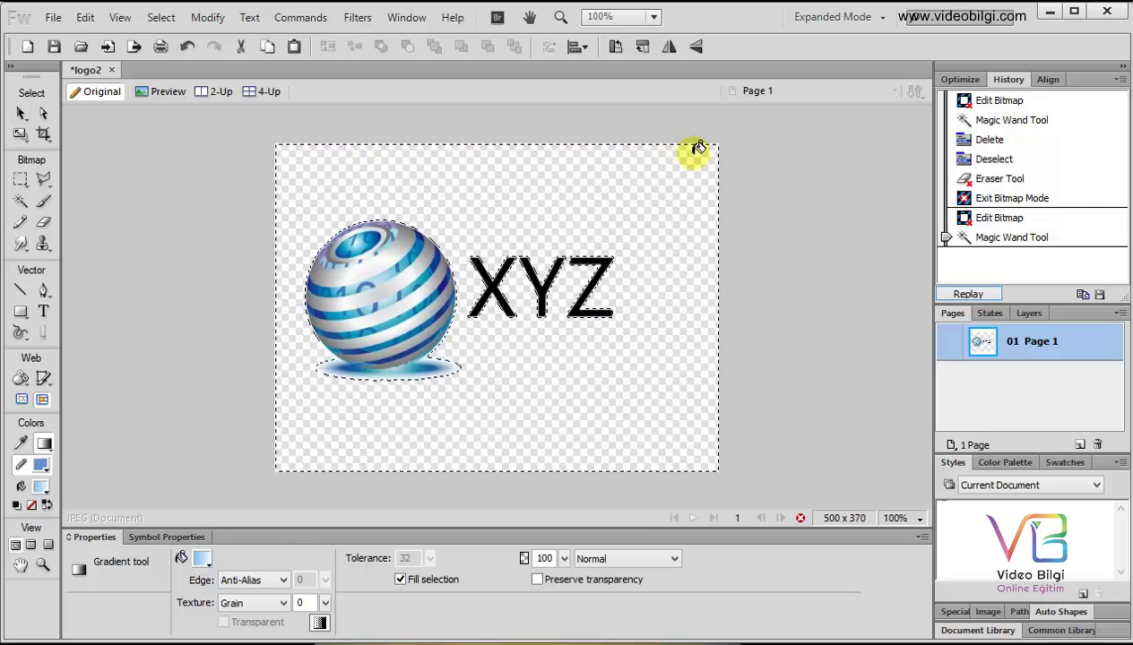
Fill the selected background with a diagonal white-to-light-blue gradient, then deselect
drag(534, 368, 413, 507)
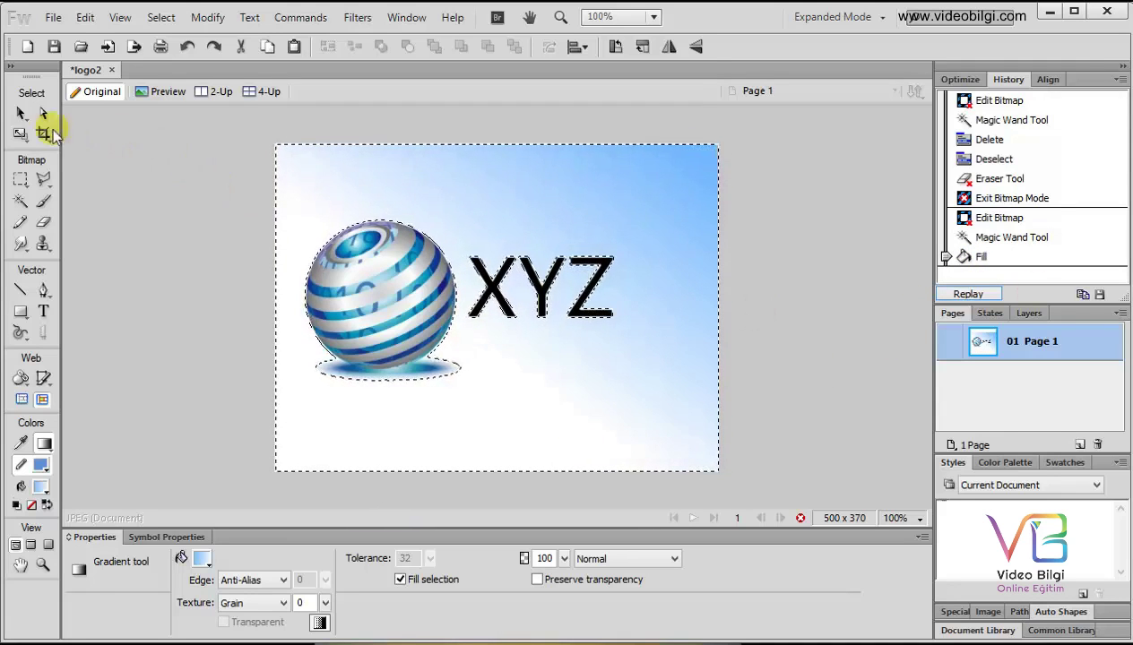
click(21, 114)
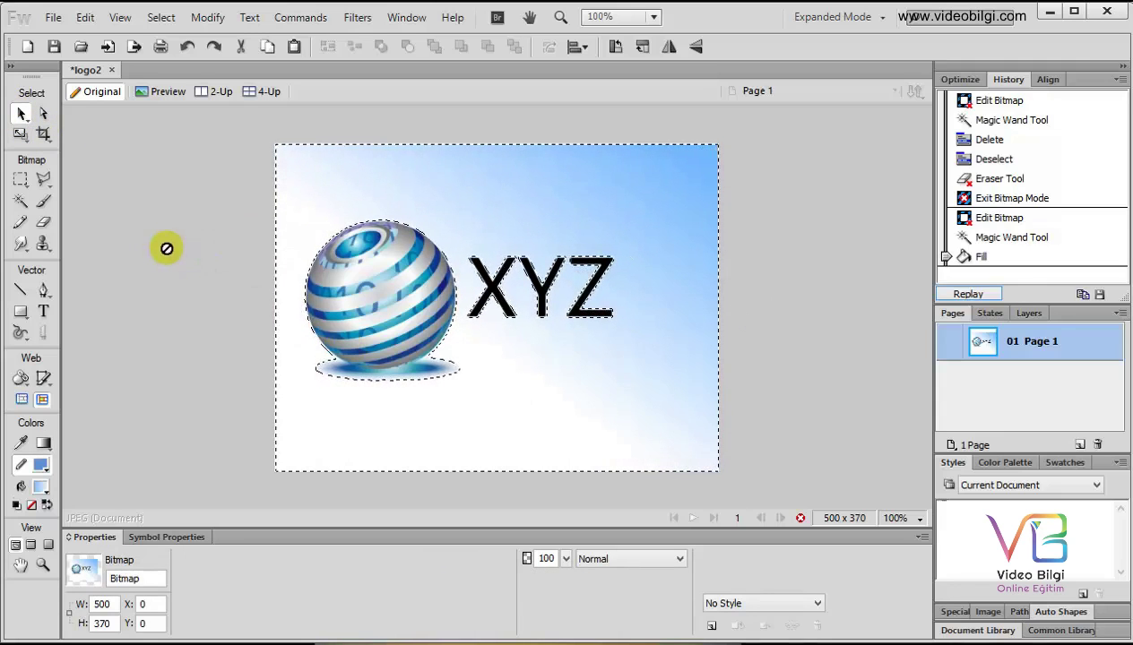
key(ctrl+d)
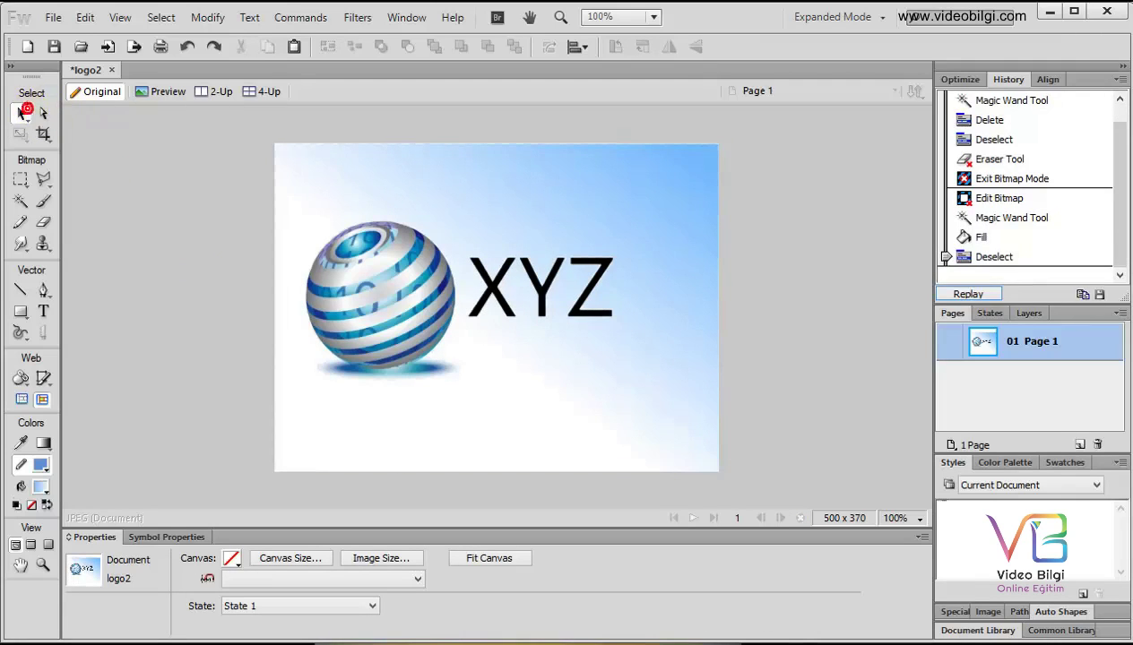
mouse_move(1121, 182)
mouse_down()
mouse_move(1128, 162)
mouse_move(1128, 192)
mouse_move(1128, 166)
mouse_up()
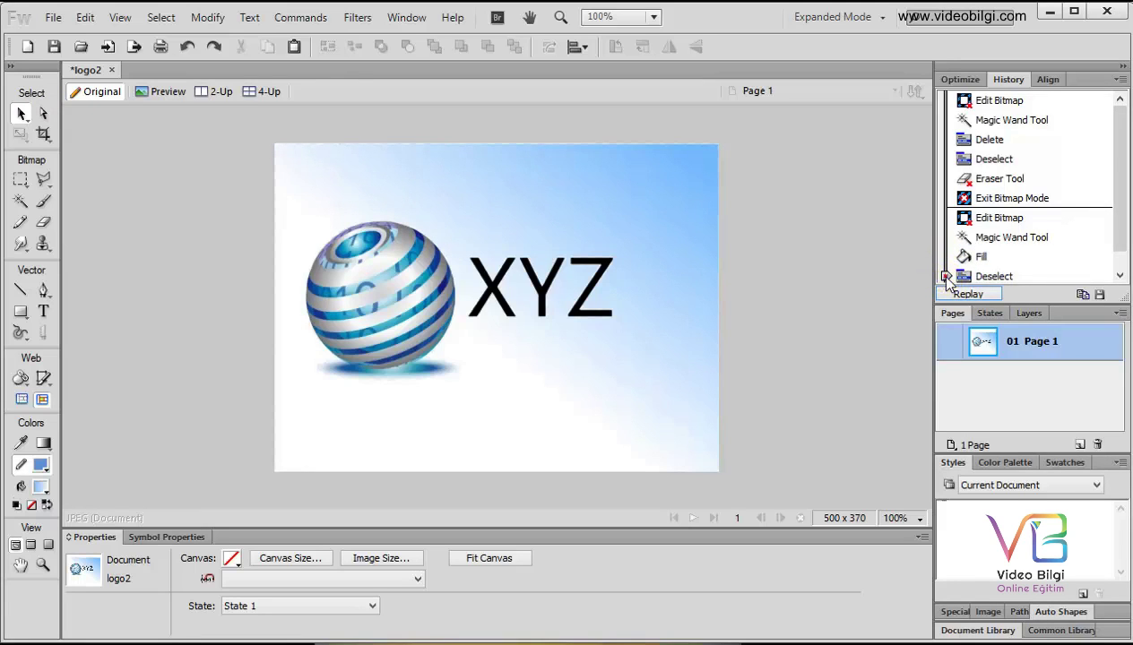
mouse_move(944, 276)
mouse_down()
mouse_move(948, 107)
mouse_move(952, 279)
mouse_up()
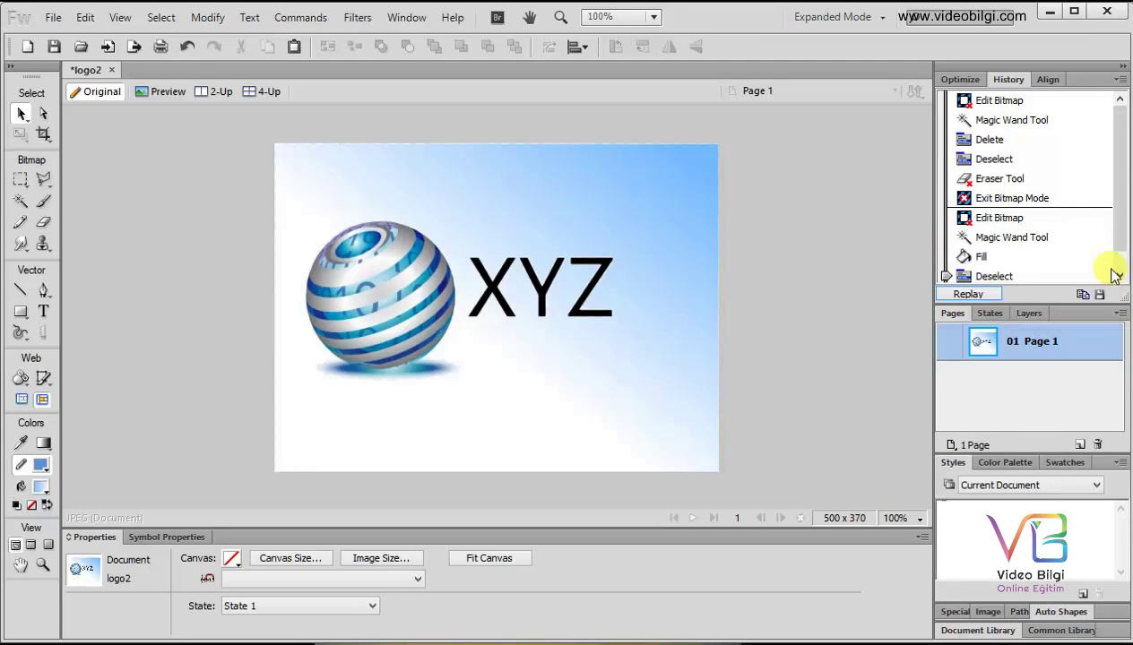
scroll(1116, 247, down, 1)
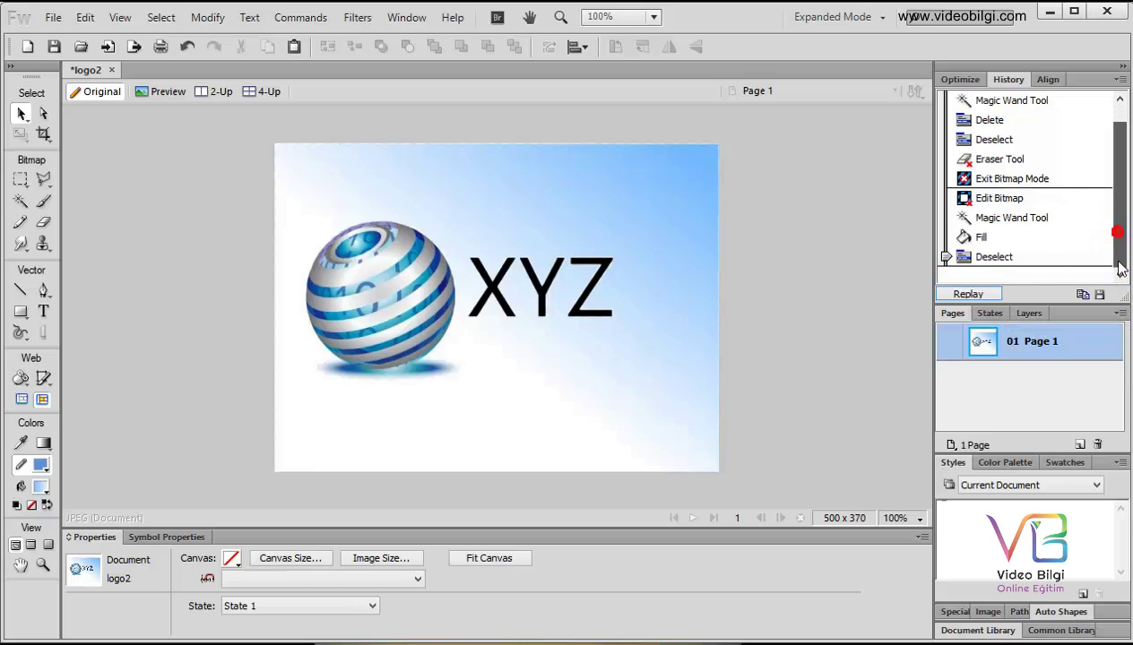